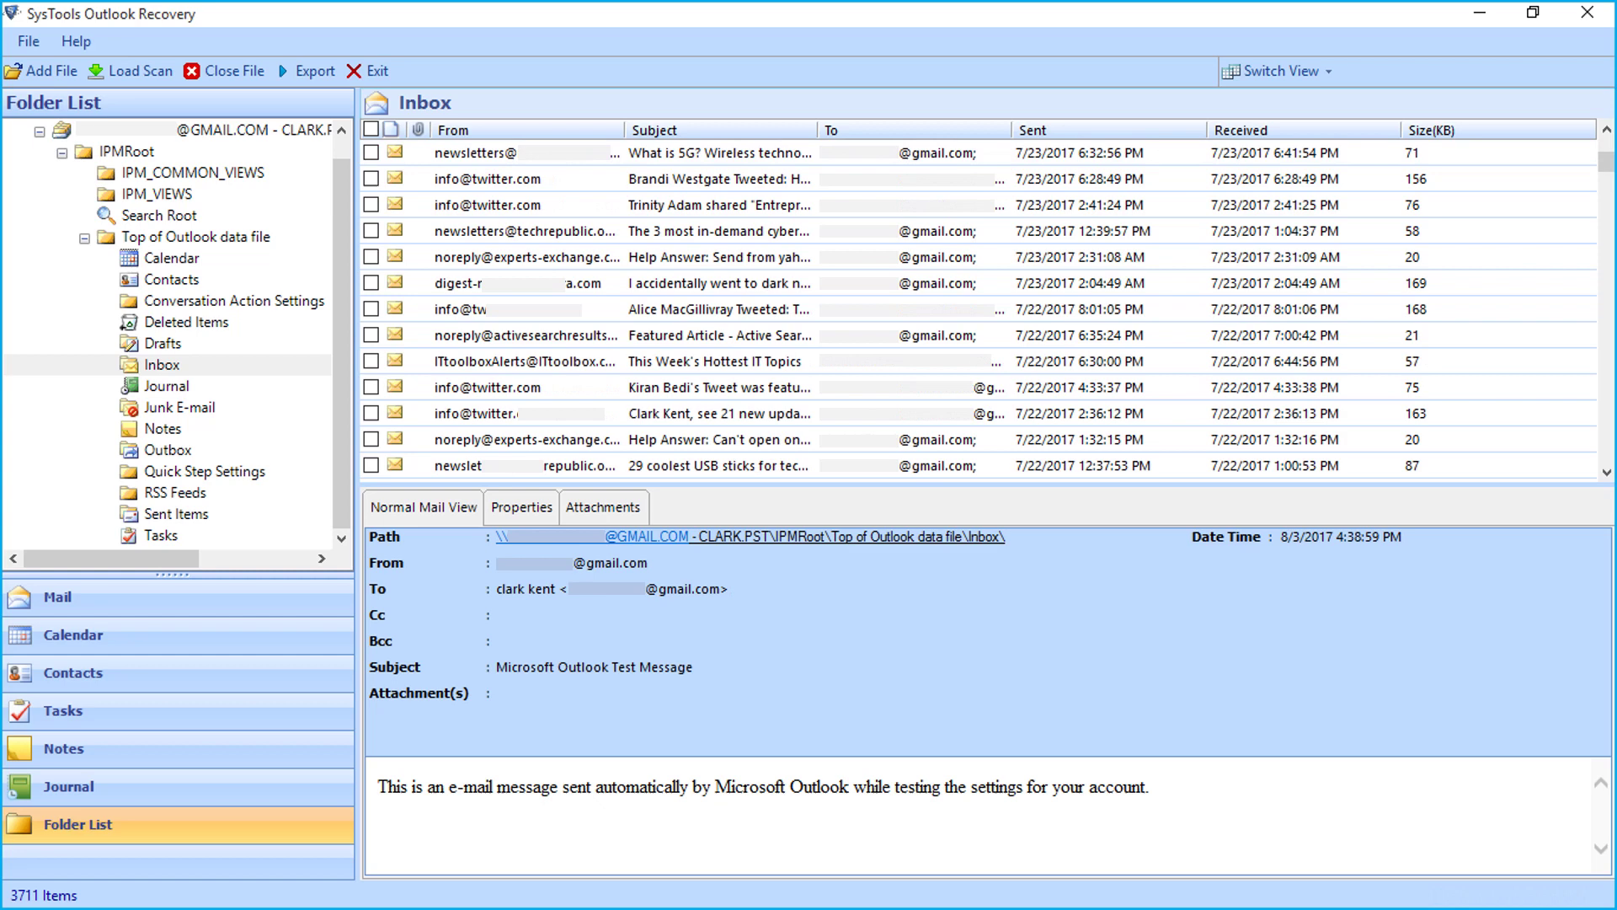
- Add the info@twitter, Featured Article and ITtoolboxAlerts emails to the export selection
{"action": "key", "text": "Down"}
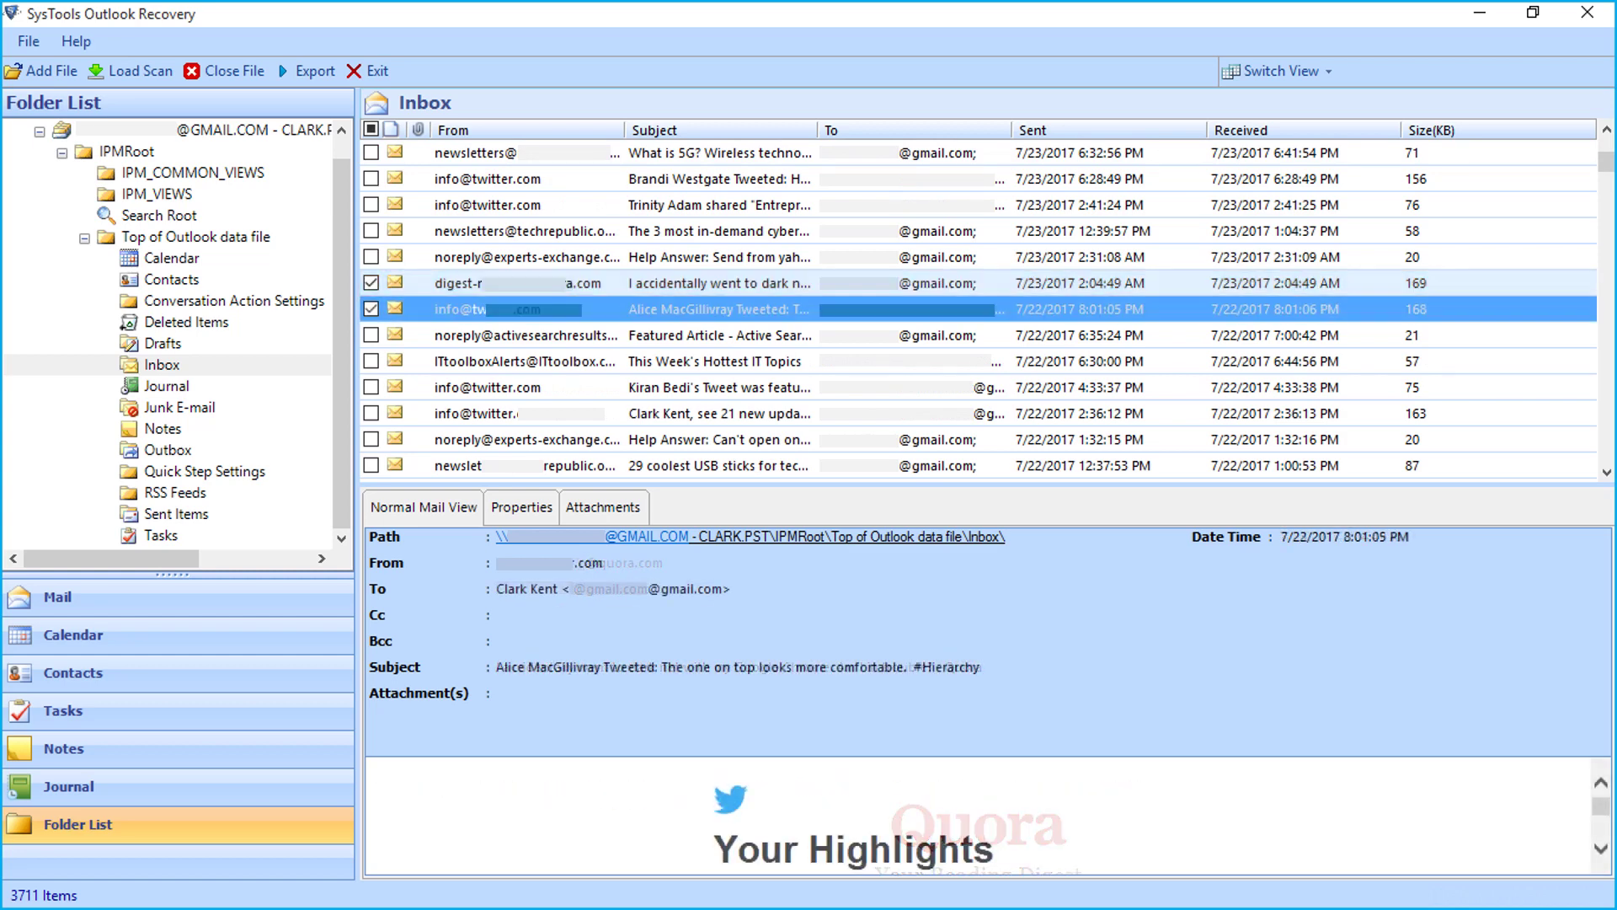
{"action": "key", "text": "Down"}
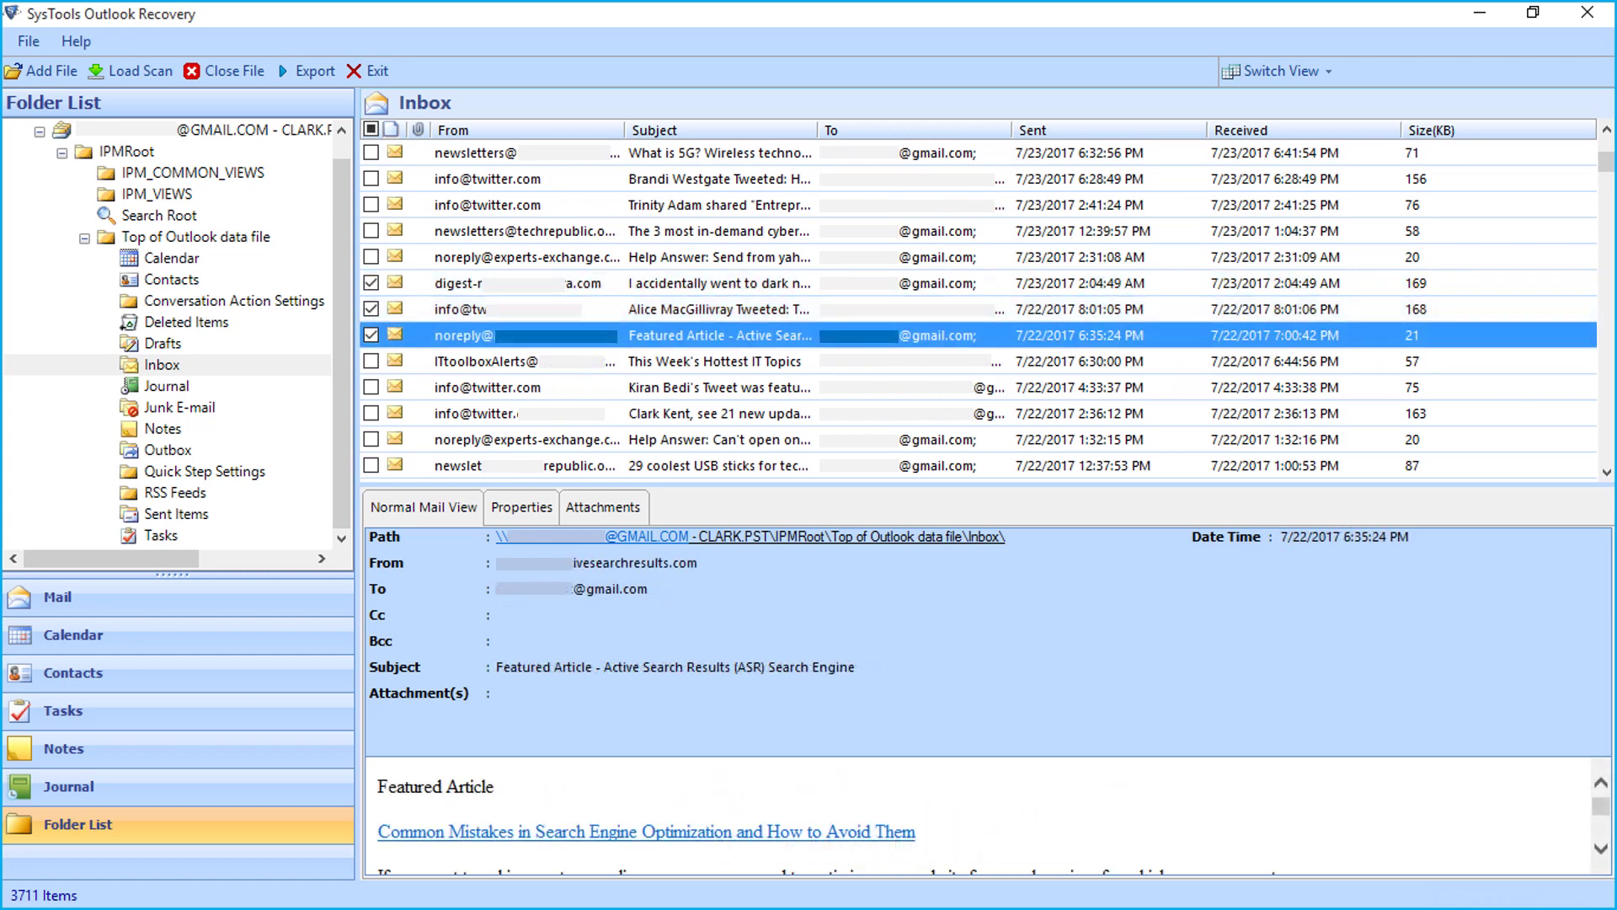
{"action": "key", "text": "Down"}
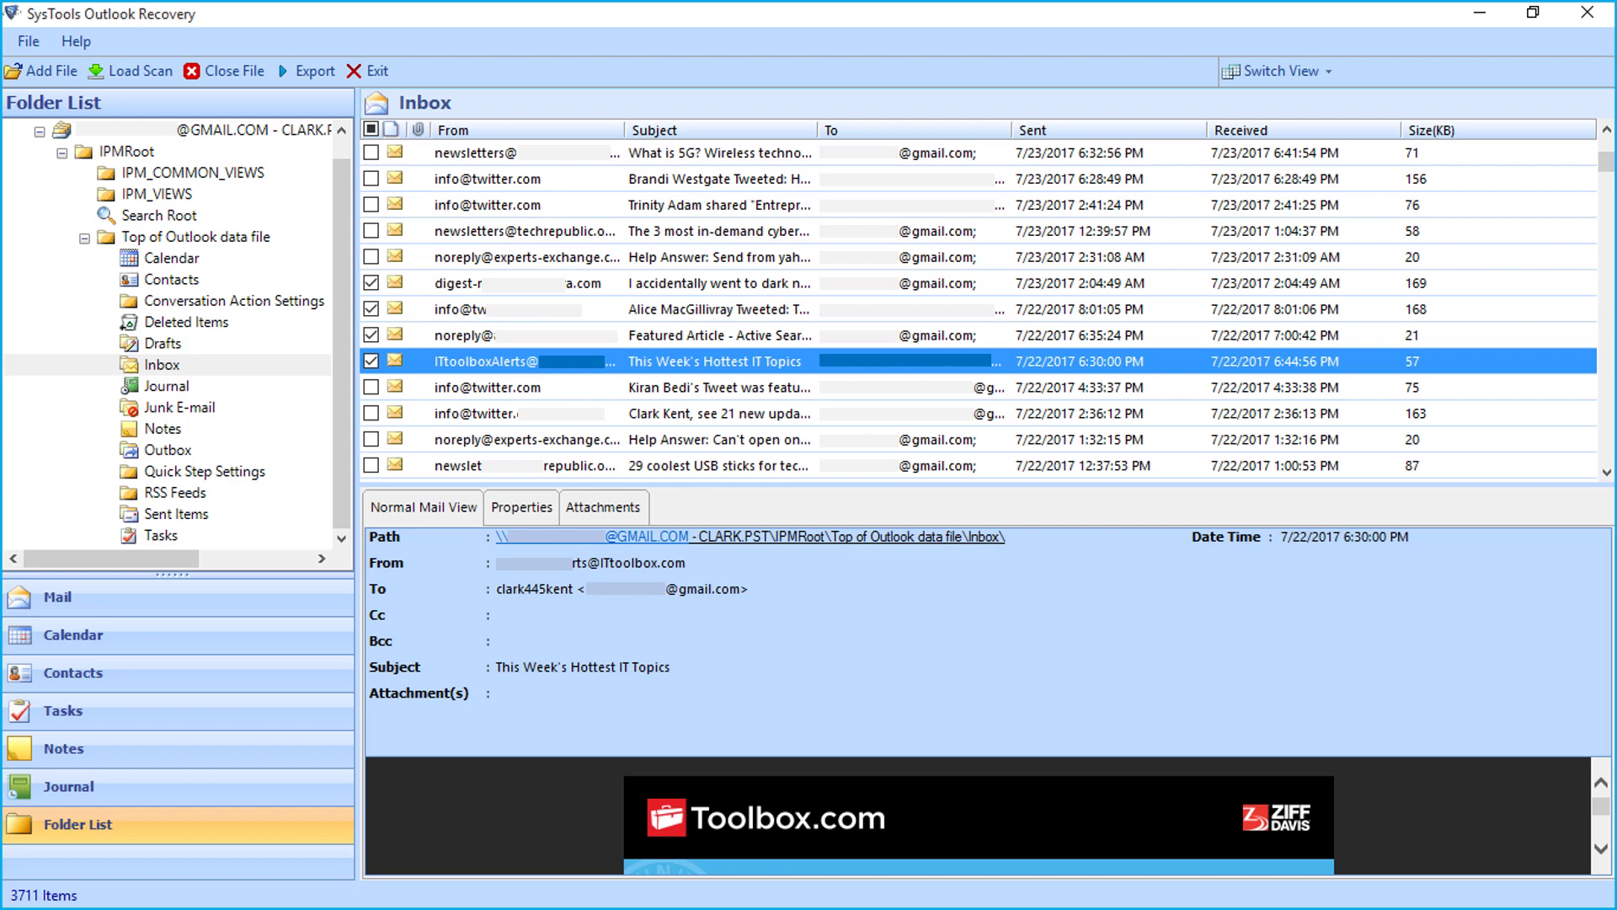
- Start exporting the marked emails and choose PST after reviewing MSG, EML and HTML
{"action": "right_click", "coordinate": [595, 357]}
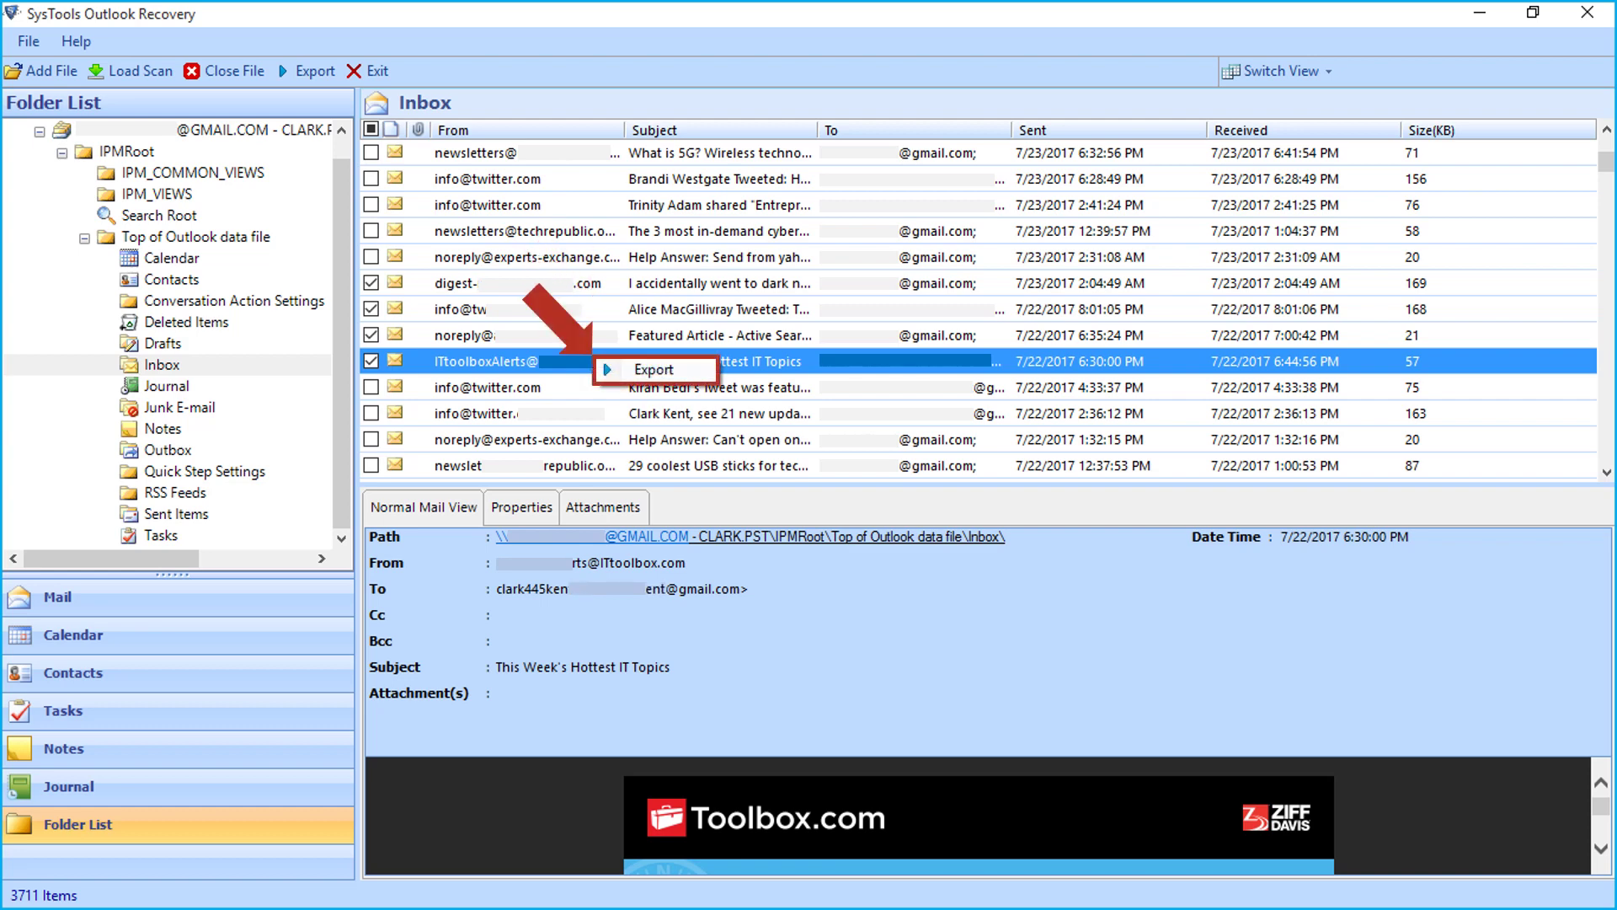
{"action": "left_click", "coordinate": [654, 369]}
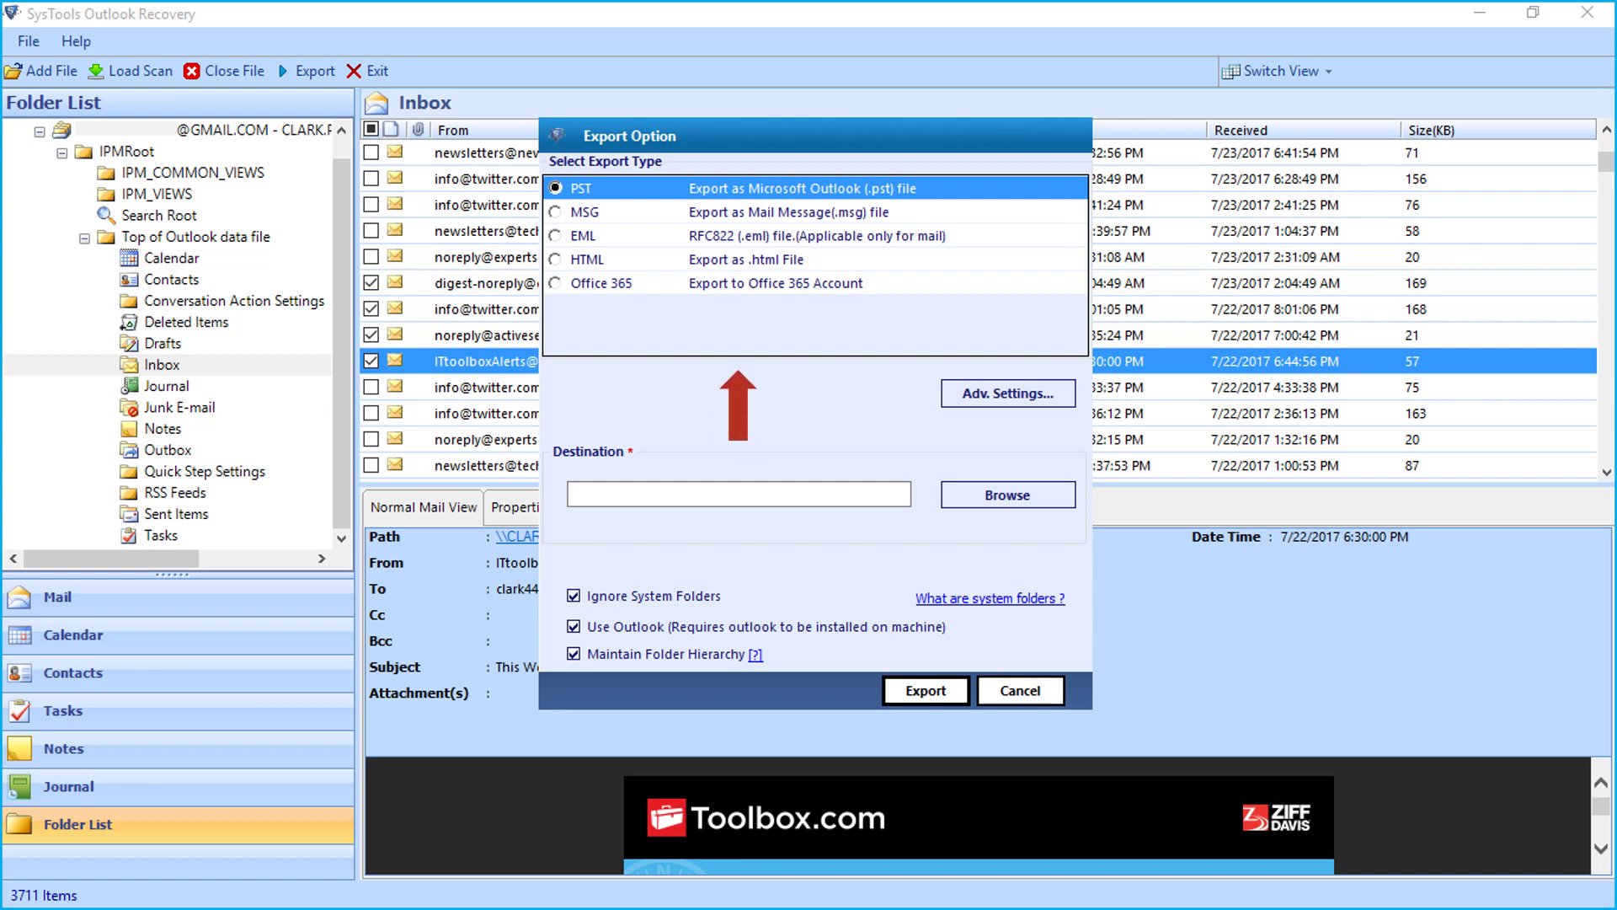
{"action": "key", "text": "Down"}
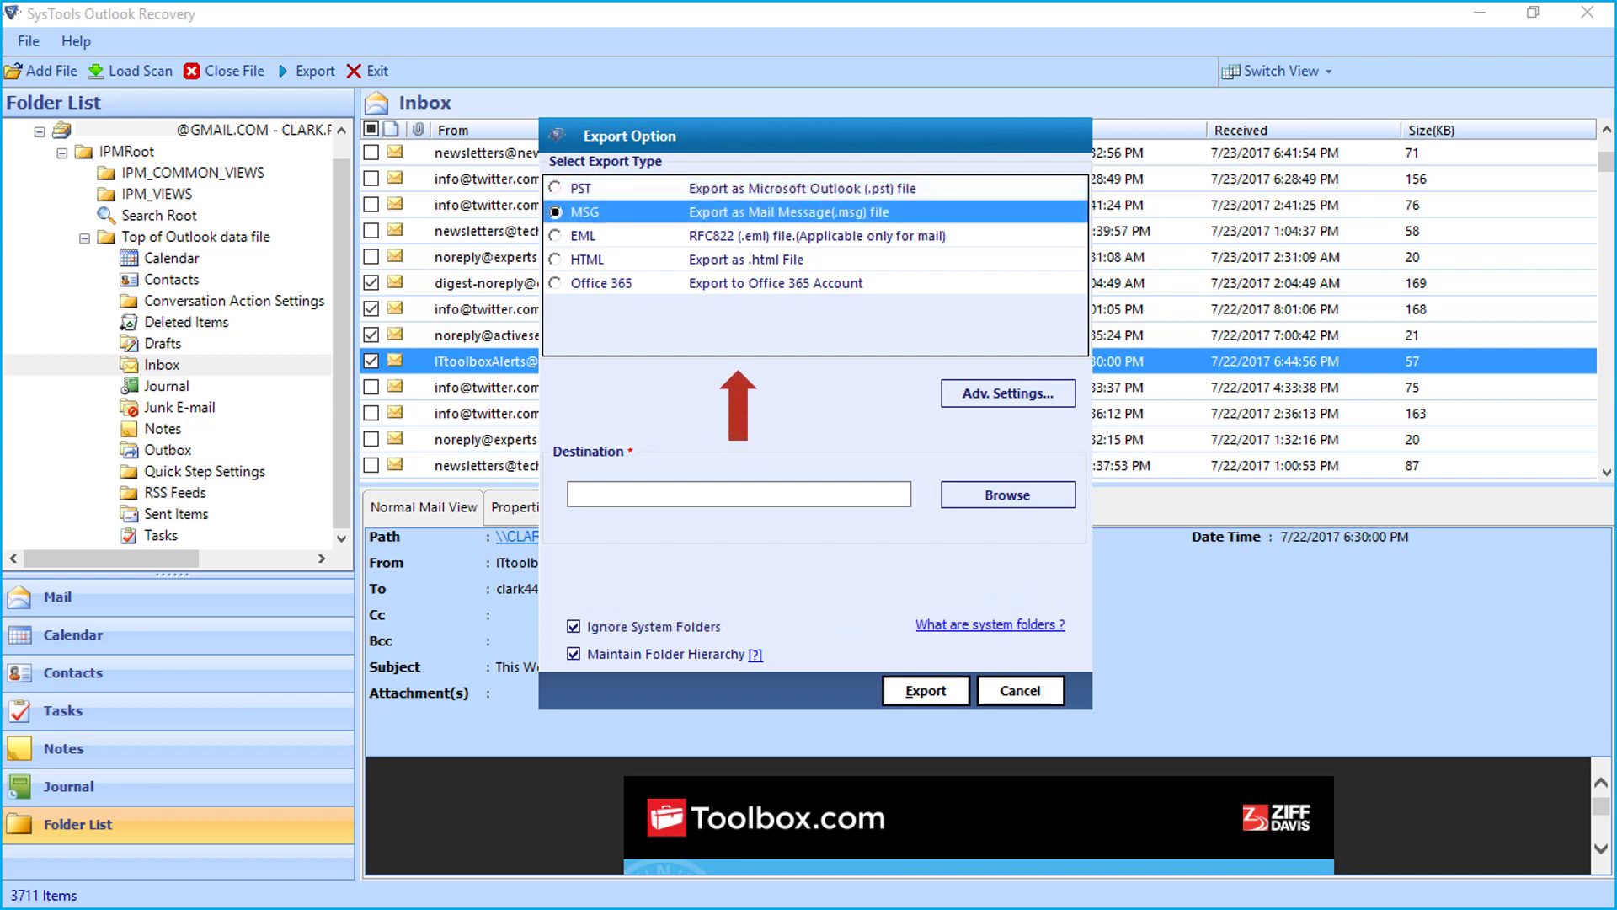
{"action": "key", "text": "Down"}
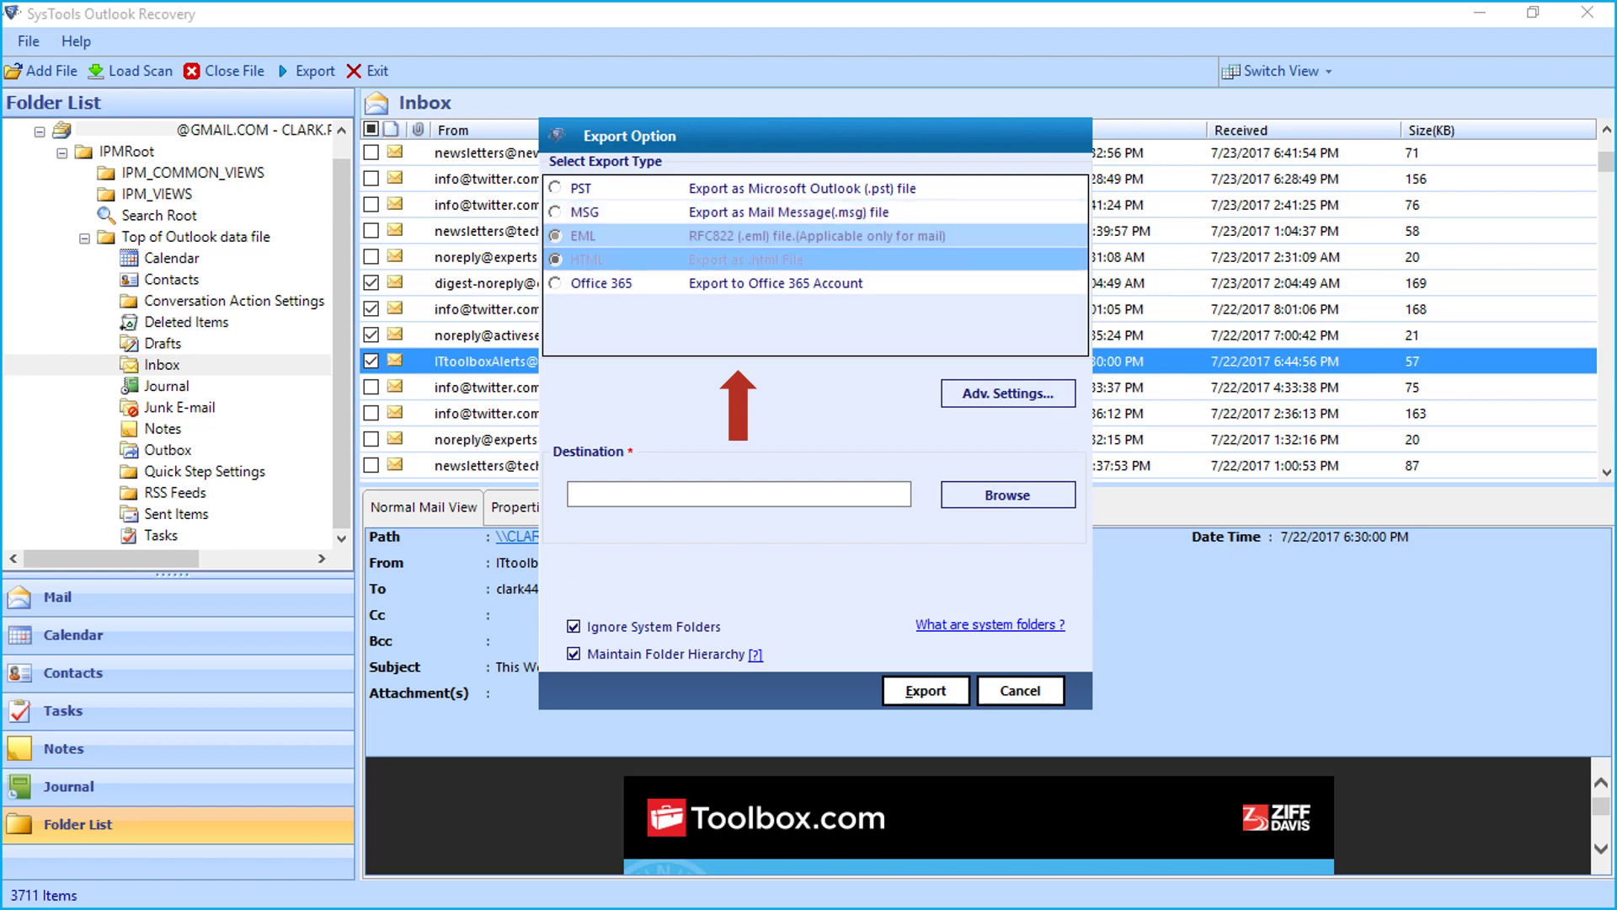
{"action": "key", "text": "Down"}
{"action": "key", "text": "Down"}
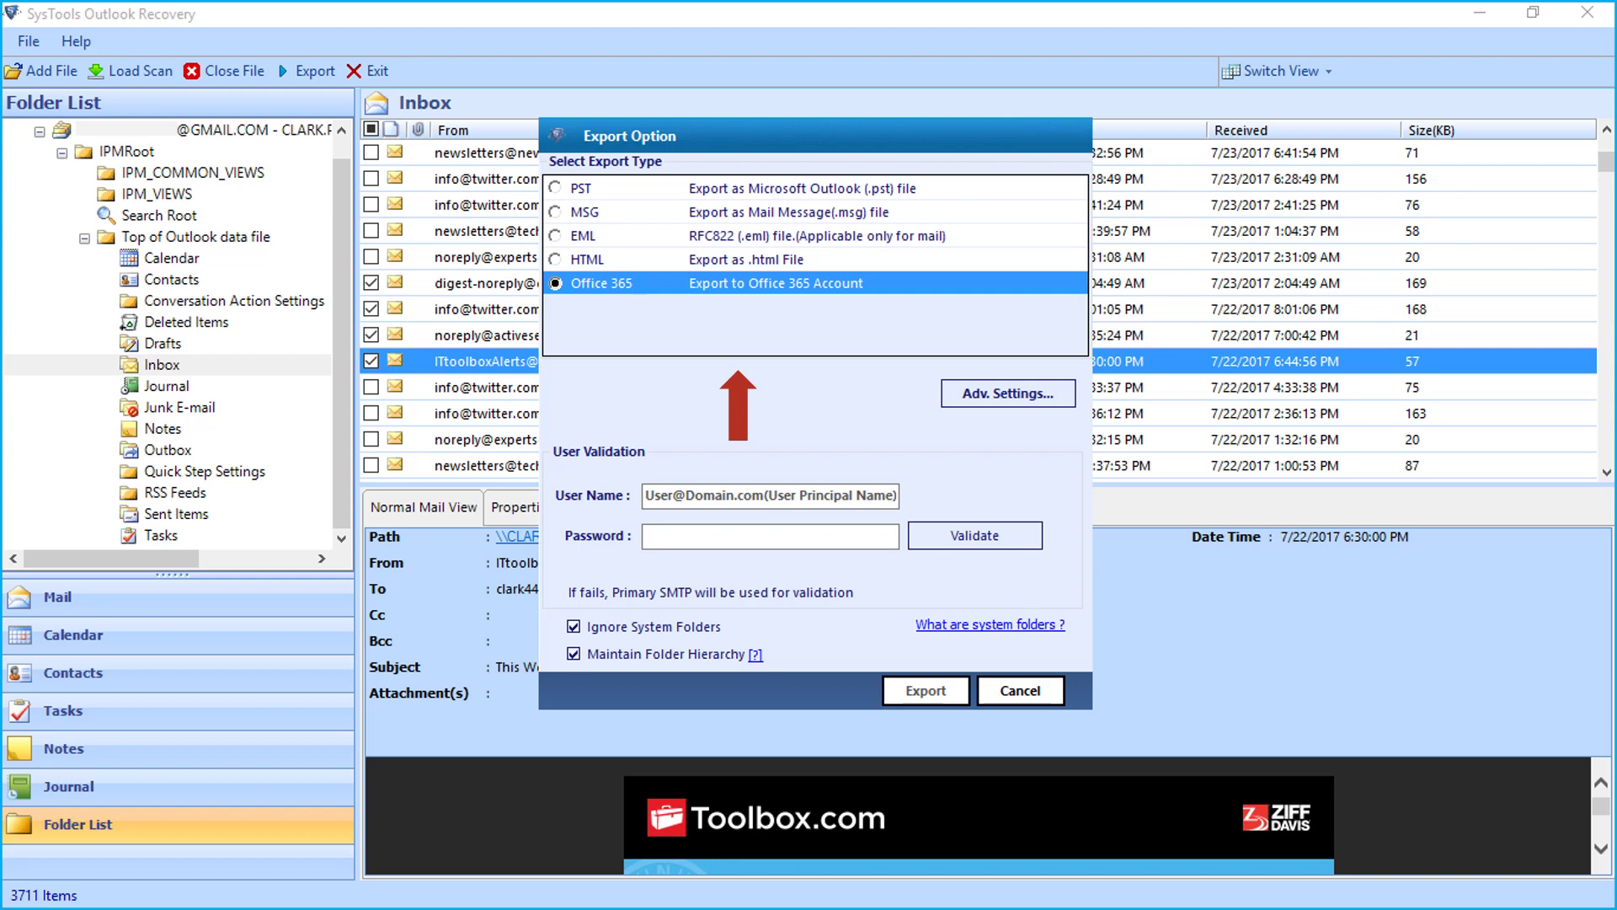
{"action": "key", "text": "Home"}
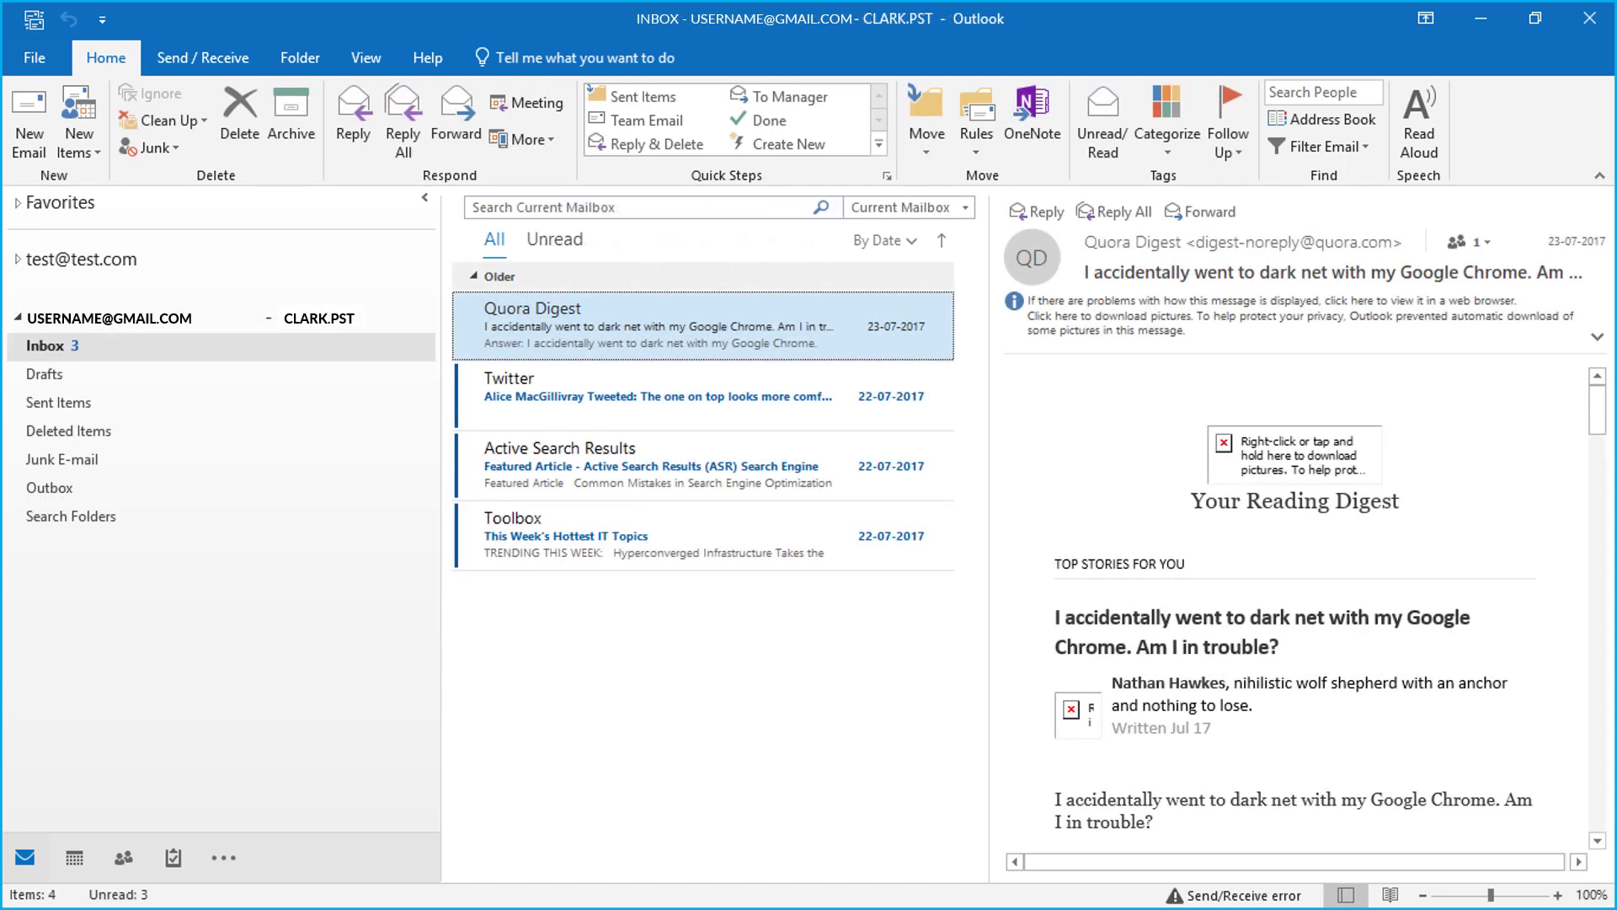
- View the exported clark PST's calendar, then its contacts list
{"action": "left_click", "coordinate": [75, 858]}
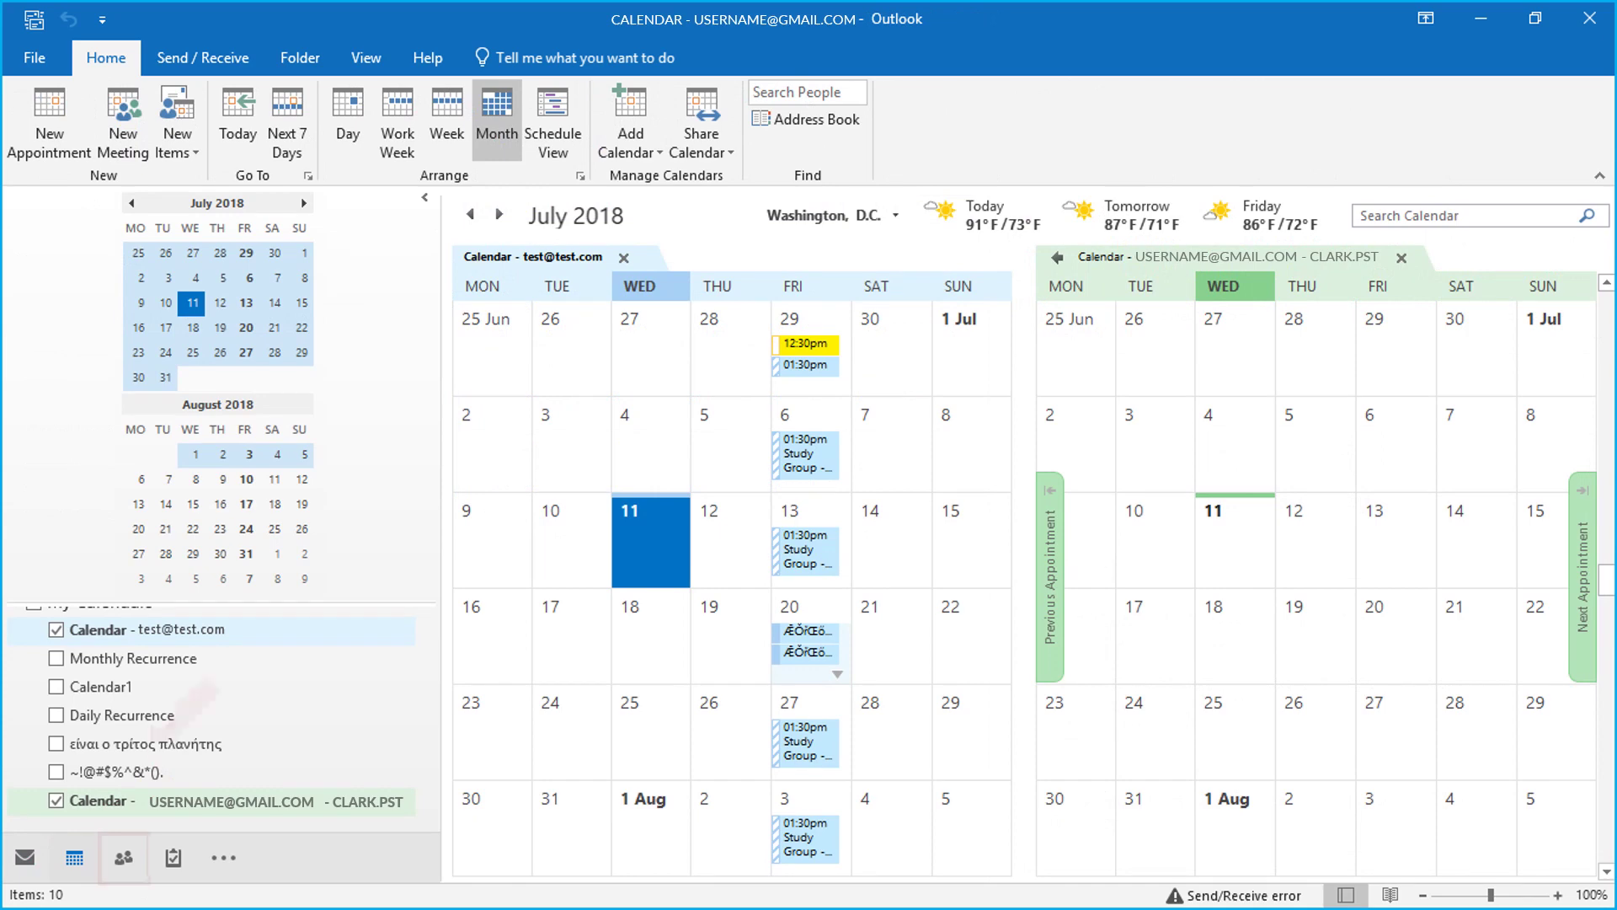
{"action": "left_click", "coordinate": [123, 858]}
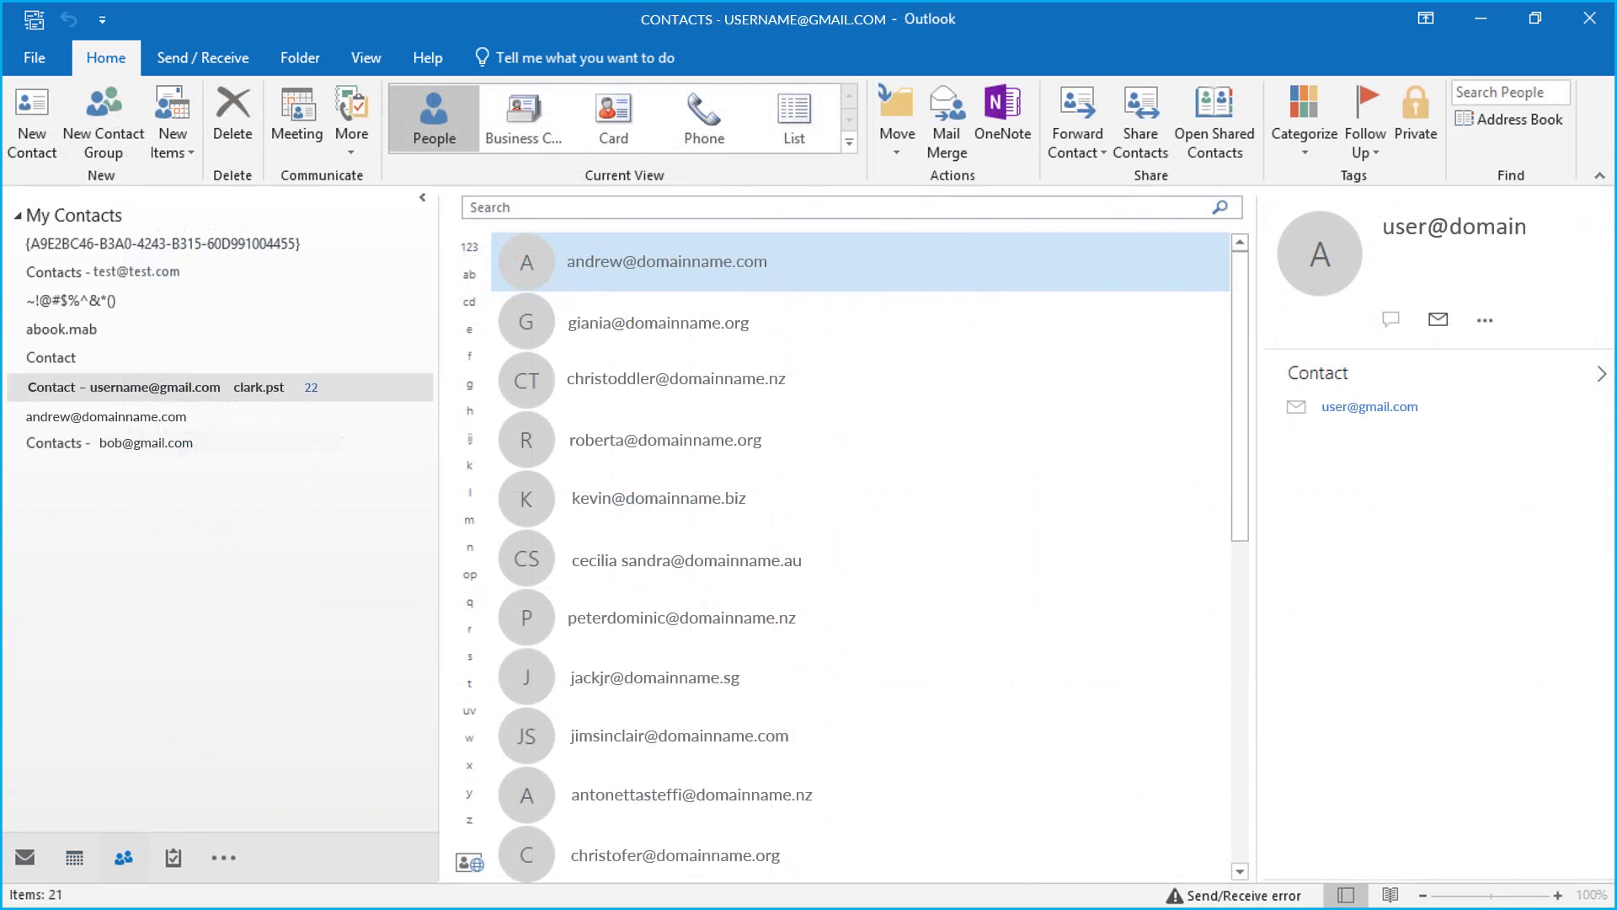